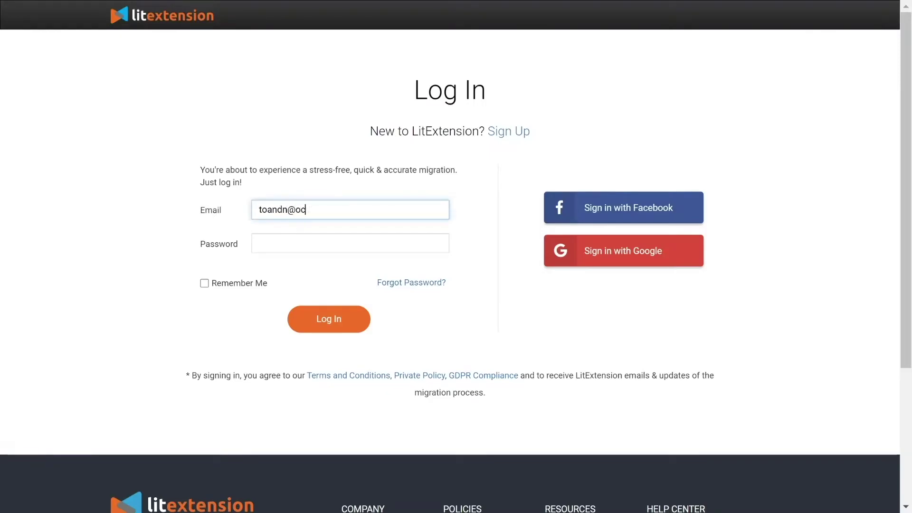
Log in with the account e-mail, create a new migration, and choose Magento as the Source Cart Type
{"action": "type", "text": "eansoftware"}
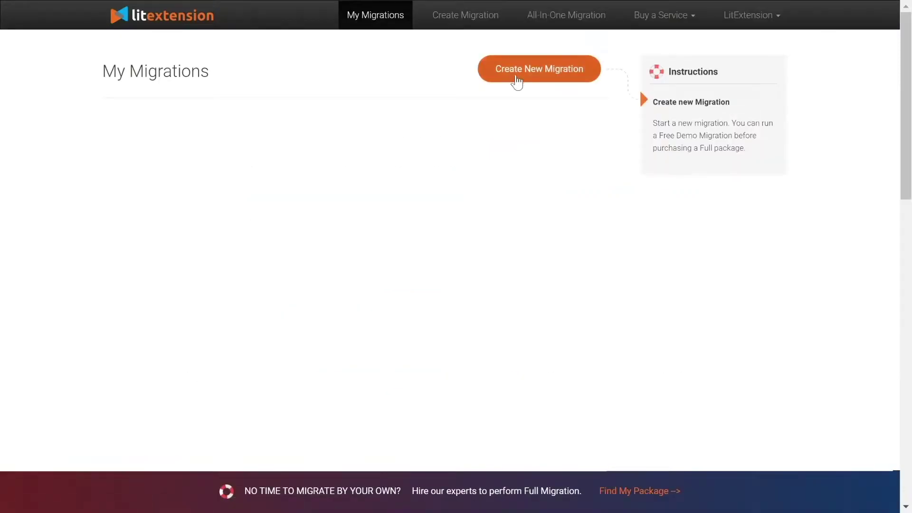
{"action": "left_click", "coordinate": [519, 79]}
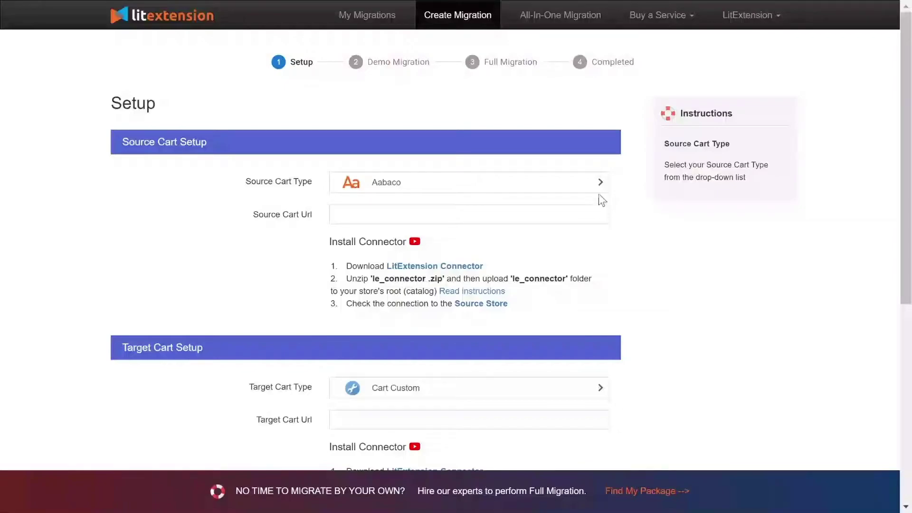
{"action": "left_click", "coordinate": [571, 190]}
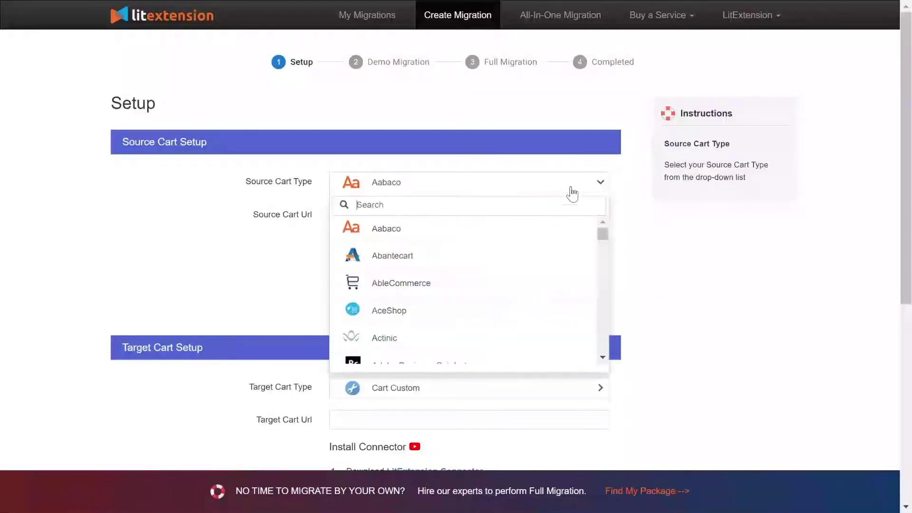
{"action": "type", "text": "magento"}
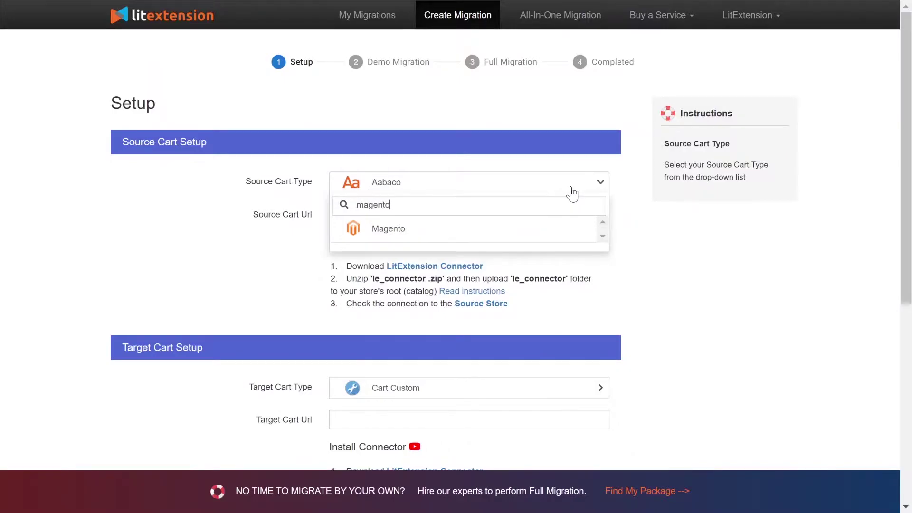
{"action": "left_click", "coordinate": [554, 223]}
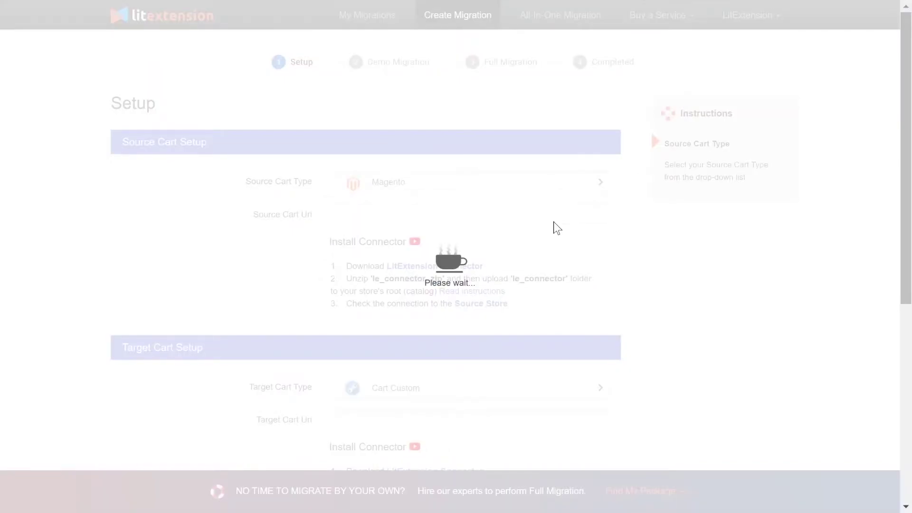
{"action": "mouse_move", "coordinate": [497, 263]}
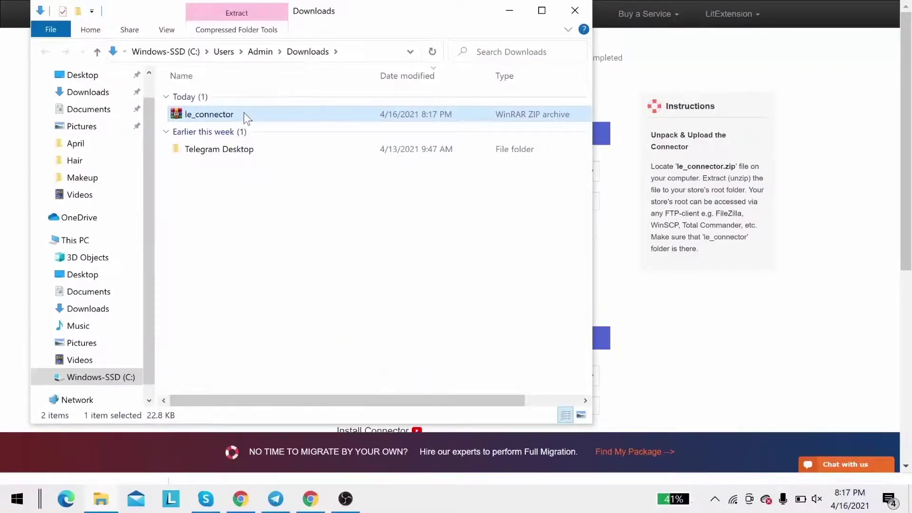
Extract the le_connector archive with Extract Here, in place in Downloads
{"action": "right_click", "coordinate": [244, 114]}
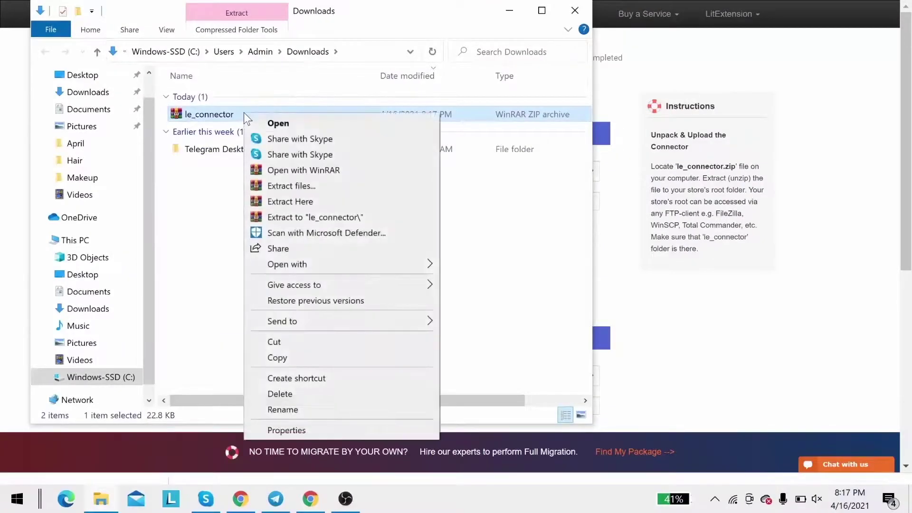
{"action": "left_click", "coordinate": [266, 202]}
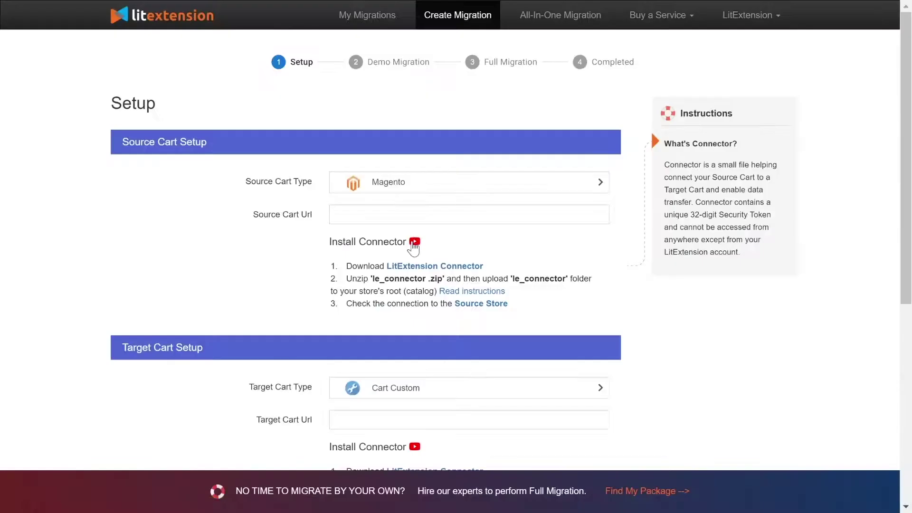
Watch the connector installation video on the Setup page
{"action": "left_click", "coordinate": [413, 238]}
{"action": "left_click", "coordinate": [465, 247]}
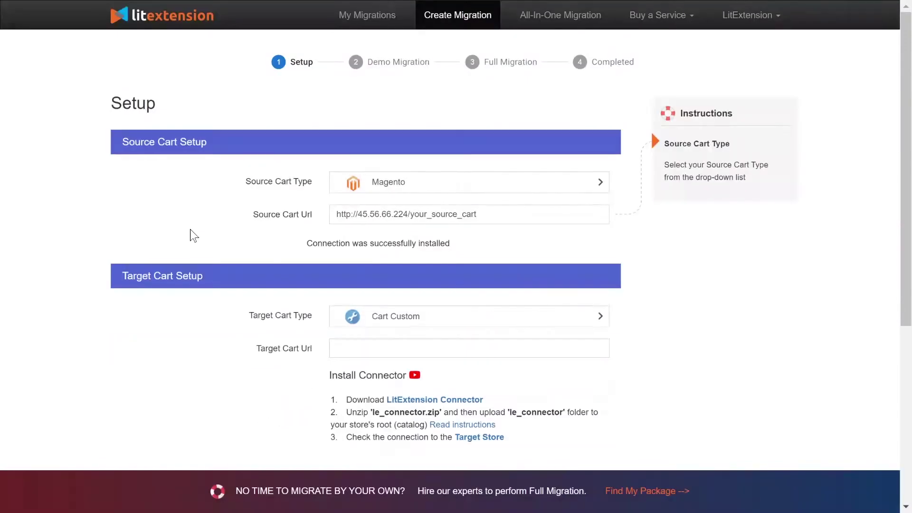
{"action": "scroll", "coordinate": [194, 235], "scroll_direction": "down", "scroll_amount": 3}
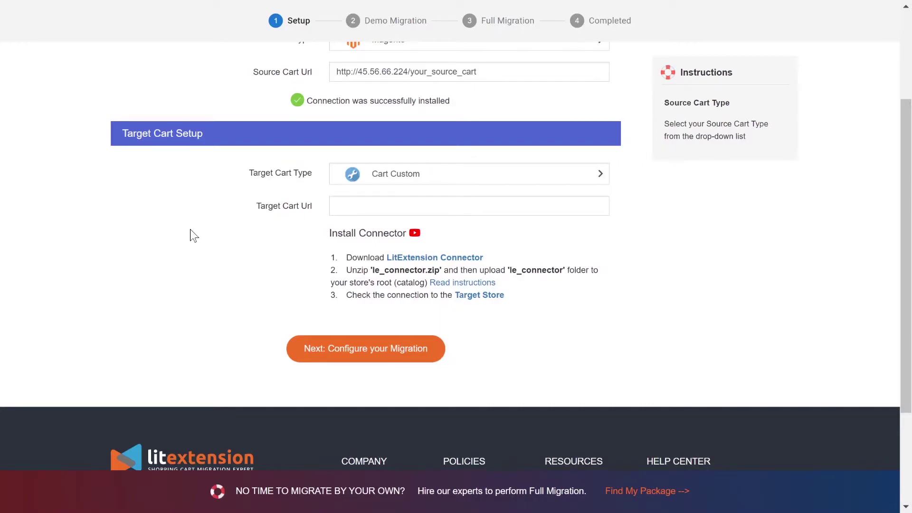
Set WooCommerce as the target cart with manual connector upload, then paste and connect the target URL
{"action": "left_click", "coordinate": [377, 180]}
{"action": "type", "text": "woo"}
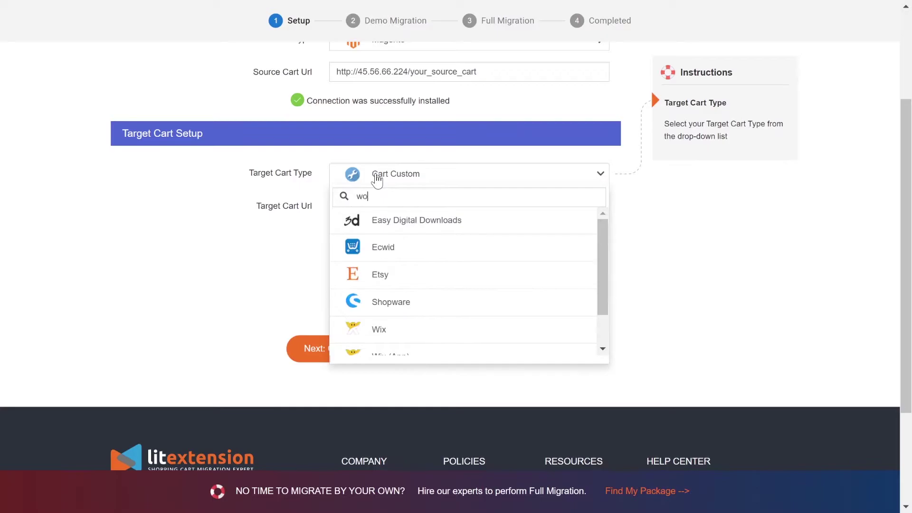
{"action": "left_click", "coordinate": [372, 221]}
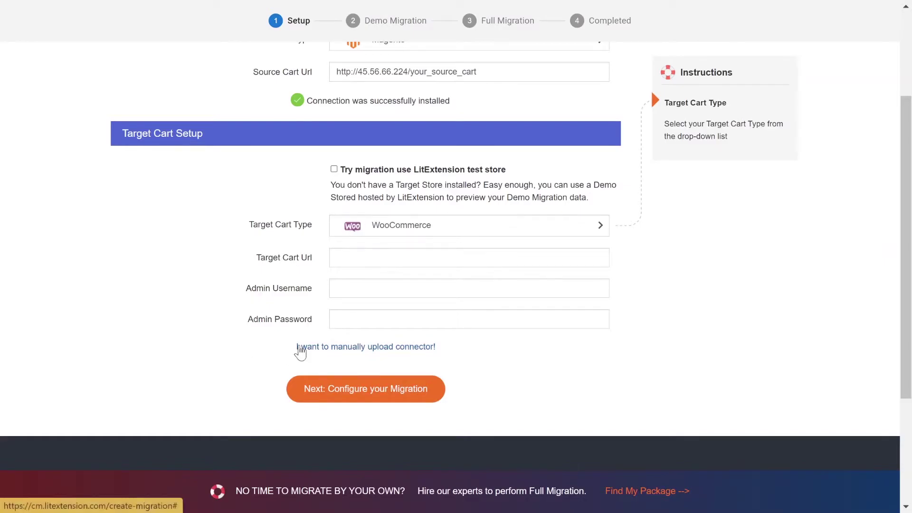
{"action": "left_click", "coordinate": [300, 347]}
{"action": "left_click", "coordinate": [347, 399]}
{"action": "type", "text": "http://45.33.0.186/your_target_cart"}
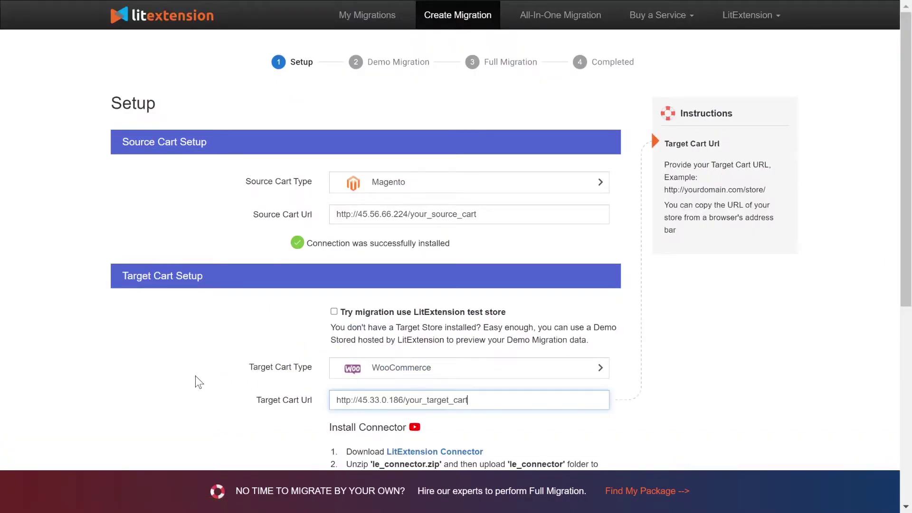
{"action": "left_click", "coordinate": [196, 378]}
{"action": "scroll", "coordinate": [196, 380], "scroll_direction": "down", "scroll_amount": 3}
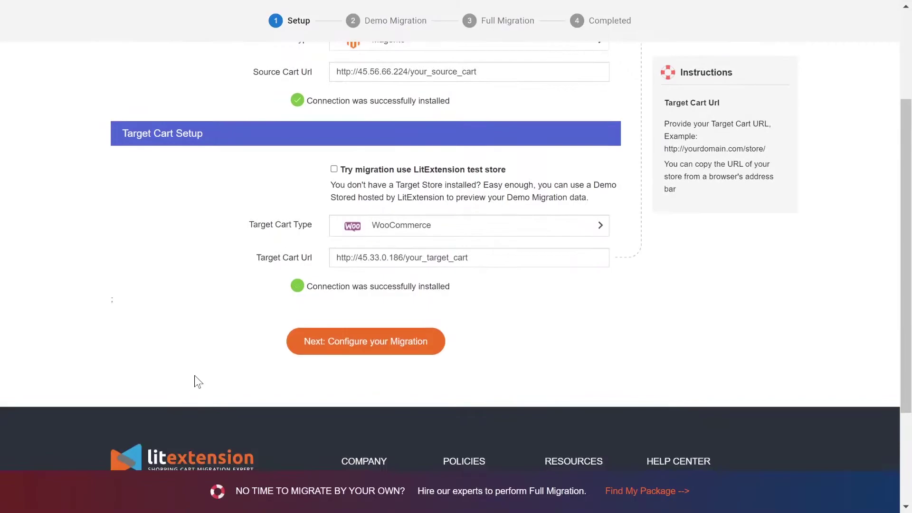
{"action": "left_click", "coordinate": [369, 354]}
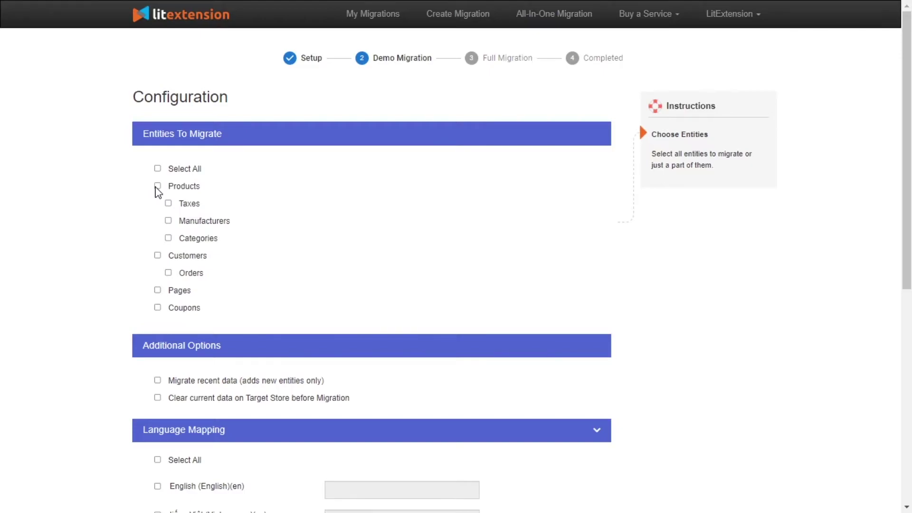
{"action": "left_click", "coordinate": [157, 186]}
{"action": "left_click", "coordinate": [157, 256]}
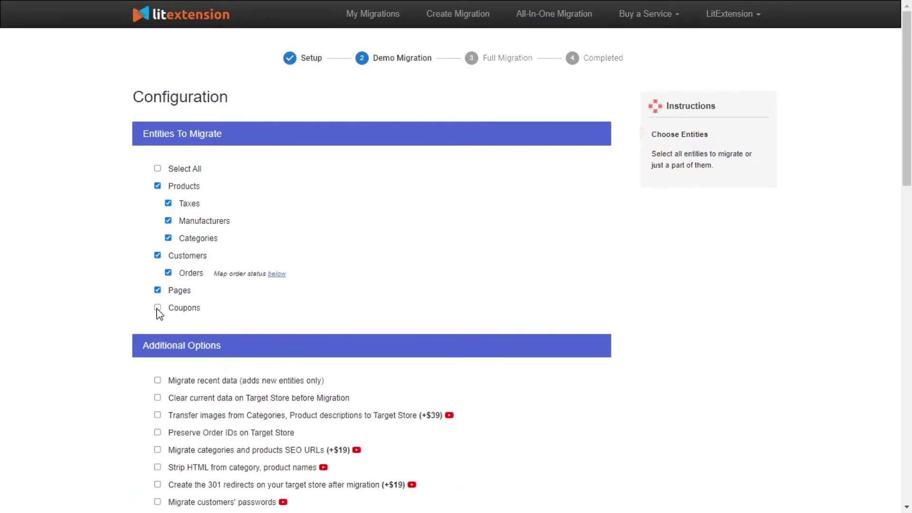
{"action": "left_click", "coordinate": [158, 309]}
{"action": "scroll", "coordinate": [432, 205], "scroll_direction": "down", "scroll_amount": 4}
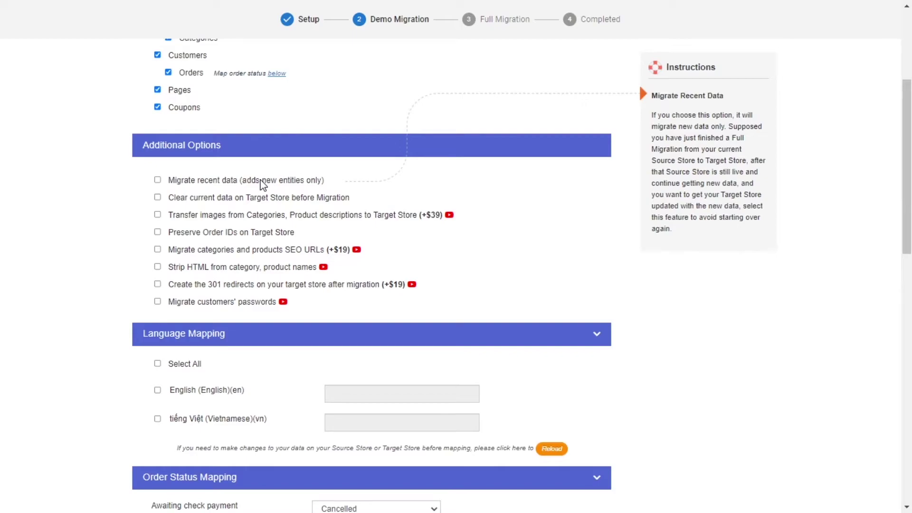
{"action": "mouse_move", "coordinate": [262, 206]}
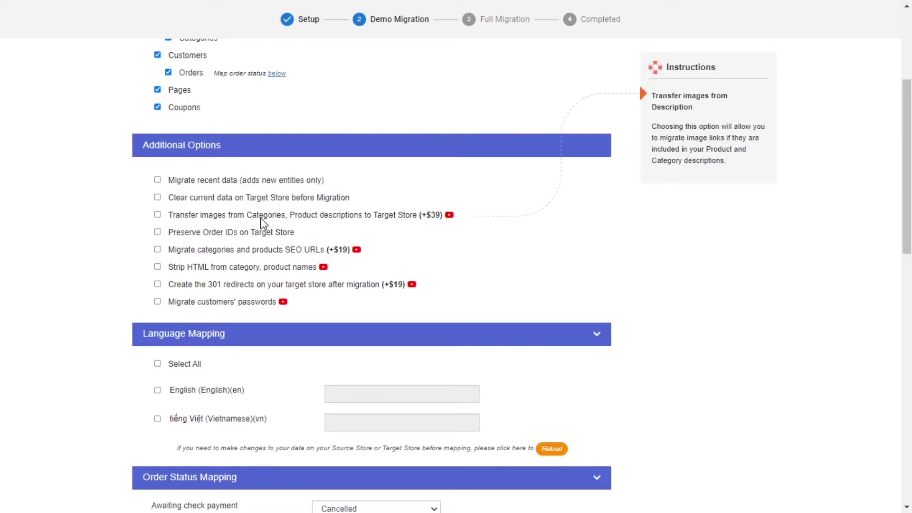
{"action": "mouse_move", "coordinate": [251, 234]}
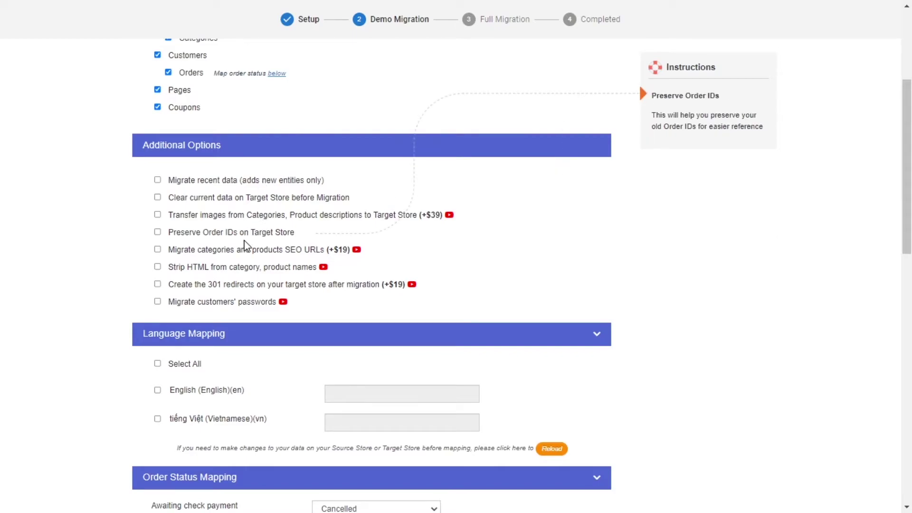
{"action": "mouse_move", "coordinate": [247, 259]}
{"action": "mouse_move", "coordinate": [247, 275]}
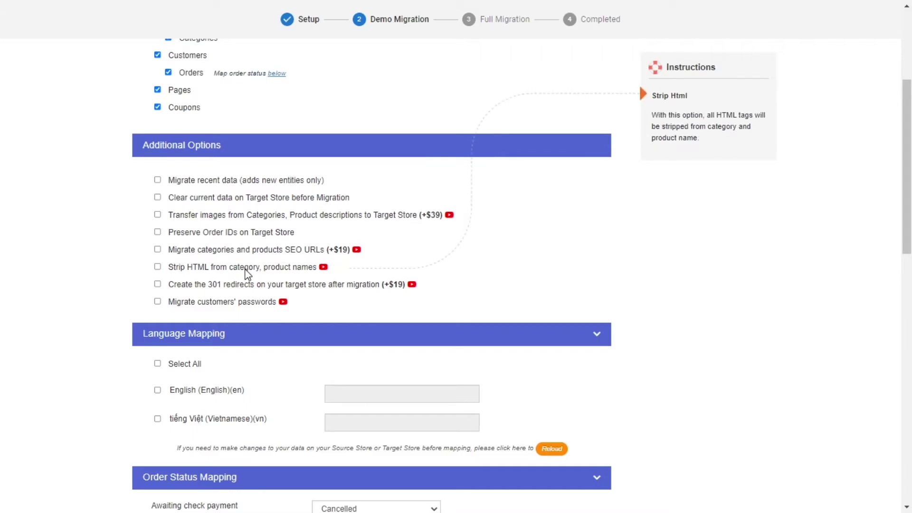
{"action": "mouse_move", "coordinate": [242, 309]}
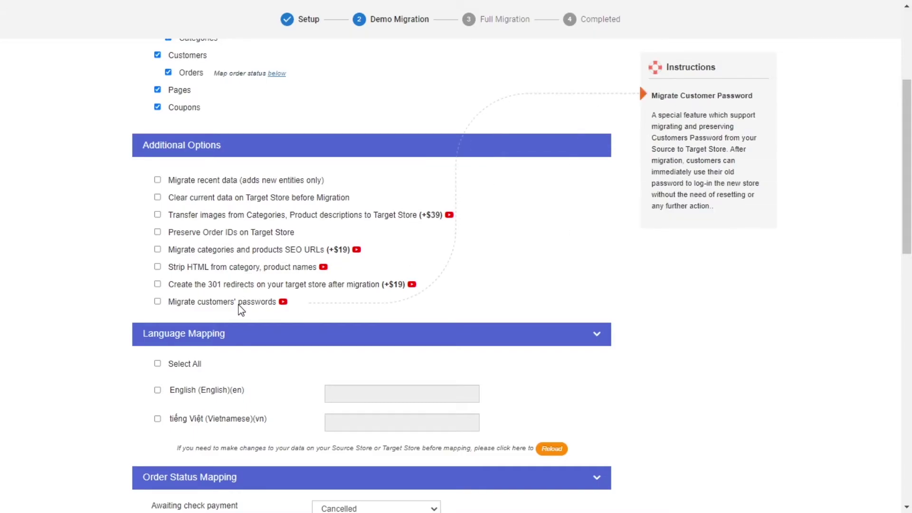
{"action": "left_click", "coordinate": [283, 302]}
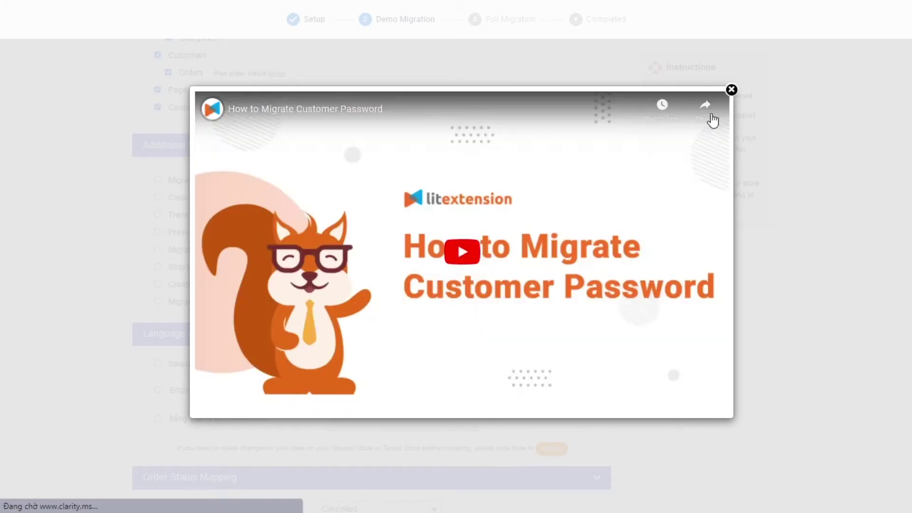
{"action": "left_click", "coordinate": [732, 90]}
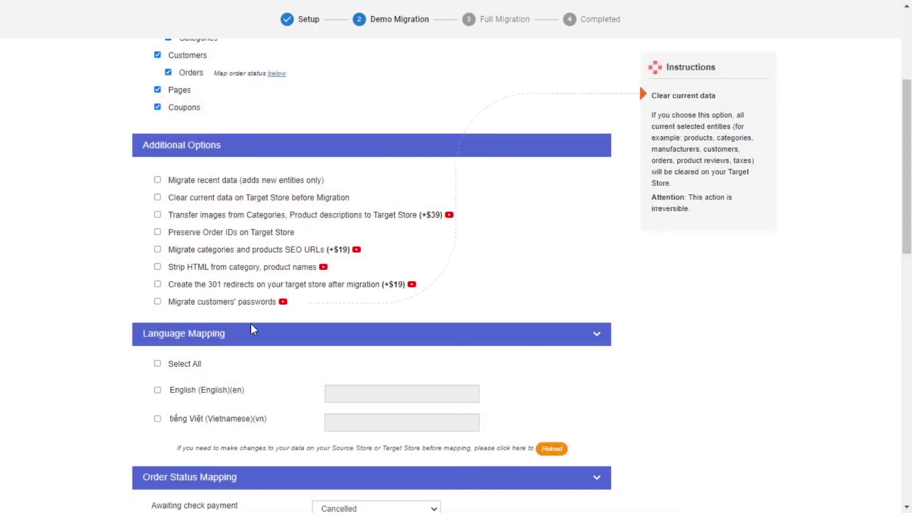
Map only English in the language mapping by selecting all, then unchecking Vietnamese
{"action": "scroll", "coordinate": [199, 310], "scroll_direction": "down", "scroll_amount": 1}
{"action": "left_click", "coordinate": [159, 297]}
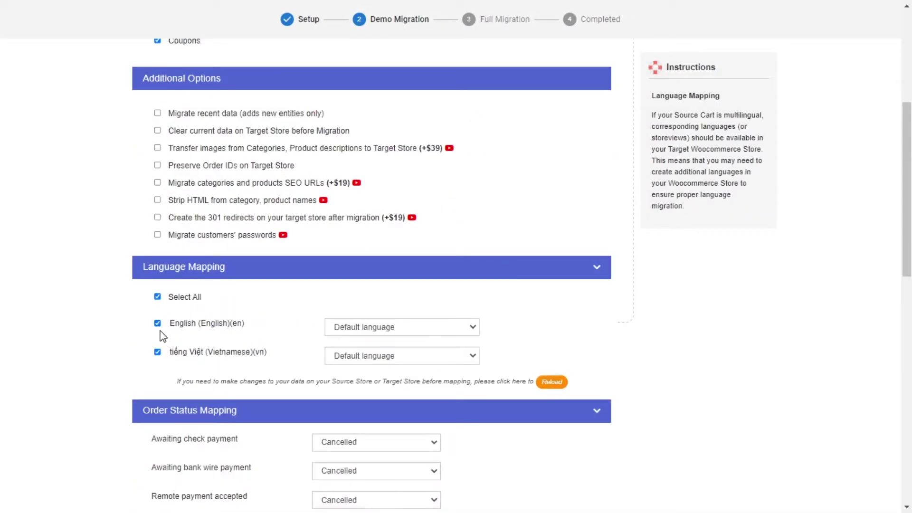
{"action": "left_click", "coordinate": [158, 353]}
{"action": "scroll", "coordinate": [470, 306], "scroll_direction": "down", "scroll_amount": 3}
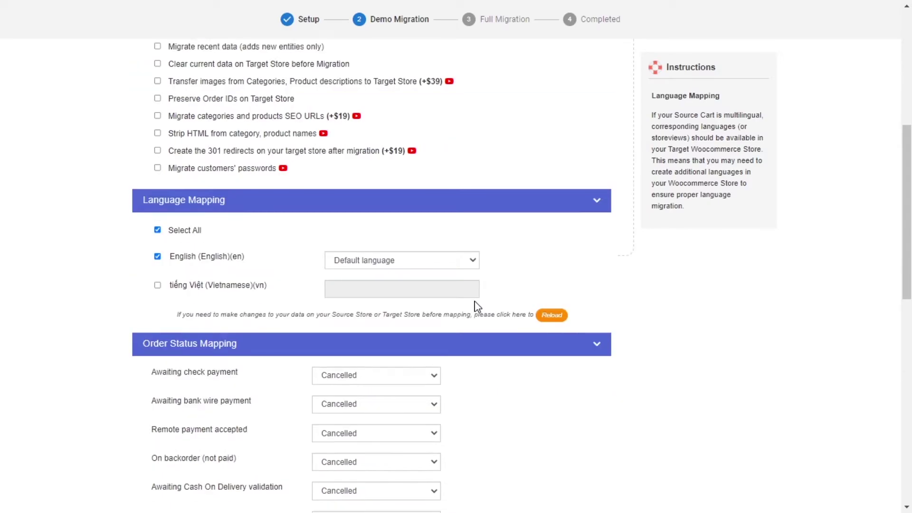
Map Awaiting check payment to Failed, and bank wire, remote payment, unpaid backorder, and Cash on Delivery statuses to Completed
{"action": "left_click", "coordinate": [371, 242]}
{"action": "left_click", "coordinate": [368, 277]}
{"action": "left_click", "coordinate": [368, 271]}
{"action": "left_click", "coordinate": [366, 294]}
{"action": "left_click", "coordinate": [366, 299]}
{"action": "left_click", "coordinate": [364, 323]}
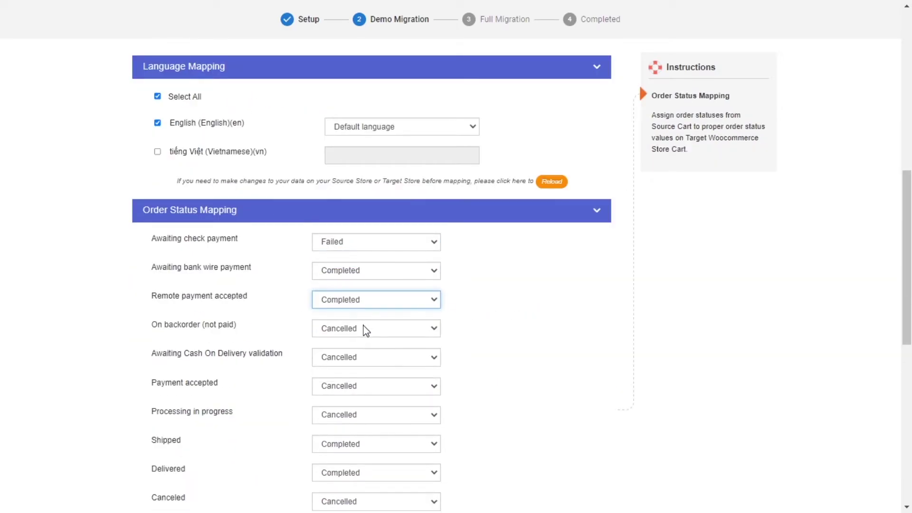
{"action": "left_click", "coordinate": [364, 328]}
{"action": "left_click", "coordinate": [364, 352]}
{"action": "left_click", "coordinate": [365, 357]}
{"action": "left_click", "coordinate": [366, 381]}
Map Payment accepted to Failed and Shipped to Cancelled; Processing in progress, Delivered, and Canceled to Completed
{"action": "scroll", "coordinate": [375, 357], "scroll_direction": "down", "scroll_amount": 2}
{"action": "left_click", "coordinate": [366, 252]}
{"action": "left_click", "coordinate": [366, 287]}
{"action": "left_click", "coordinate": [366, 281]}
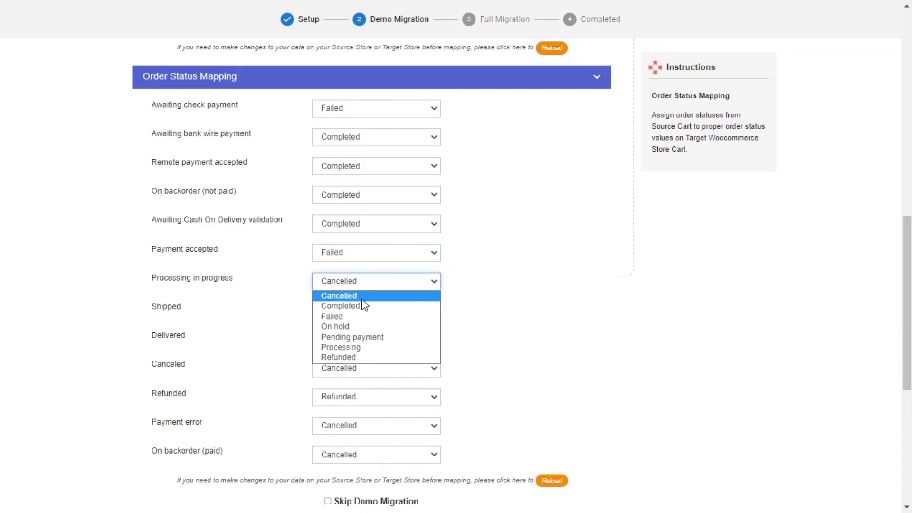
{"action": "left_click", "coordinate": [366, 306]}
{"action": "left_click", "coordinate": [366, 311]}
{"action": "left_click", "coordinate": [365, 324]}
{"action": "left_click", "coordinate": [363, 335]}
{"action": "left_click", "coordinate": [363, 355]}
{"action": "left_click", "coordinate": [363, 364]}
{"action": "left_click", "coordinate": [366, 388]}
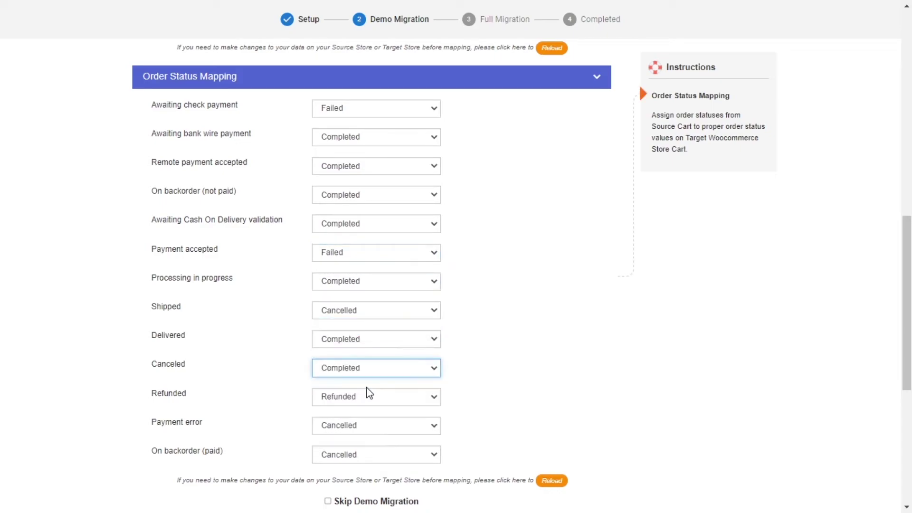
{"action": "scroll", "coordinate": [367, 393], "scroll_direction": "down", "scroll_amount": 1}
Map Refunded, Payment error, and On backorder (paid) to Completed, and tick Skip Demo Migration
{"action": "left_click", "coordinate": [371, 329]}
{"action": "left_click", "coordinate": [372, 354]}
{"action": "left_click", "coordinate": [366, 359]}
{"action": "left_click", "coordinate": [363, 383]}
{"action": "left_click", "coordinate": [366, 388]}
{"action": "left_click", "coordinate": [359, 411]}
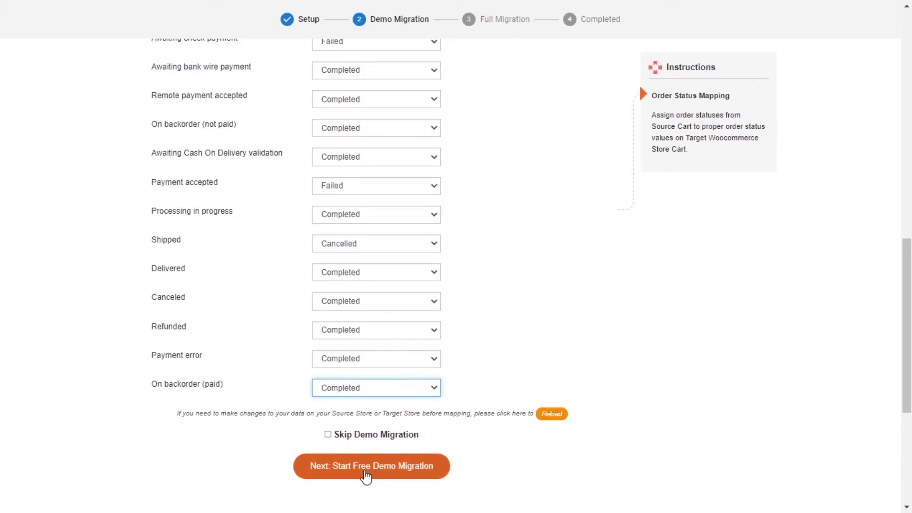
{"action": "left_click", "coordinate": [329, 435]}
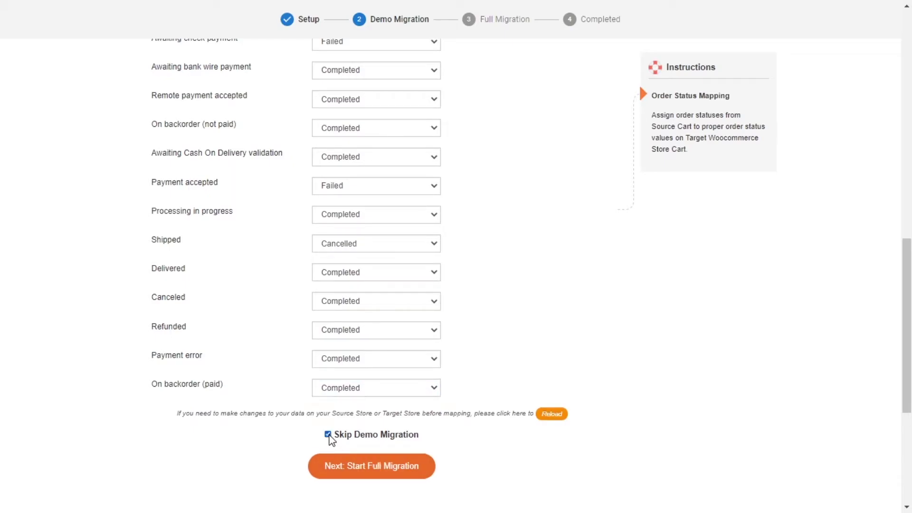
Start the full Magento-to-WooCommerce migration
{"action": "left_click", "coordinate": [372, 477]}
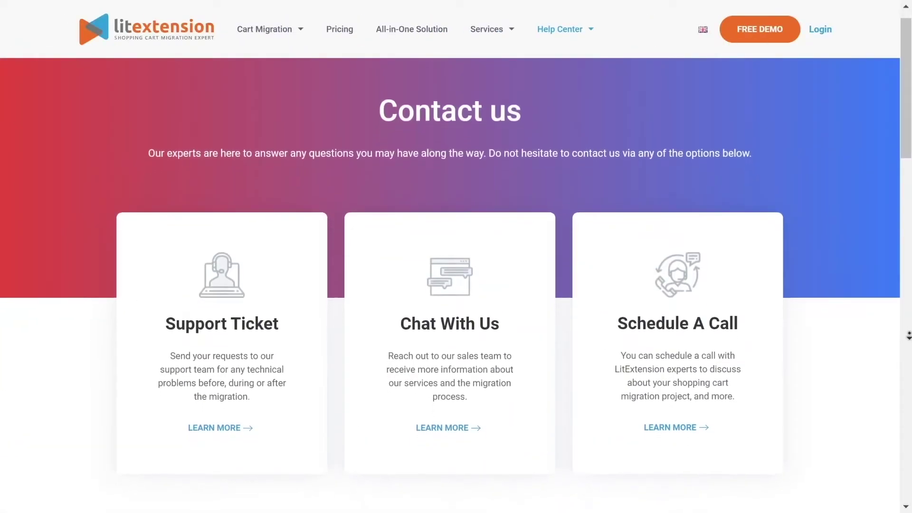
{"action": "scroll", "coordinate": [449, 261], "scroll_direction": "down", "scroll_amount": 5}
{"action": "scroll", "coordinate": [450, 262], "scroll_direction": "down", "scroll_amount": 5}
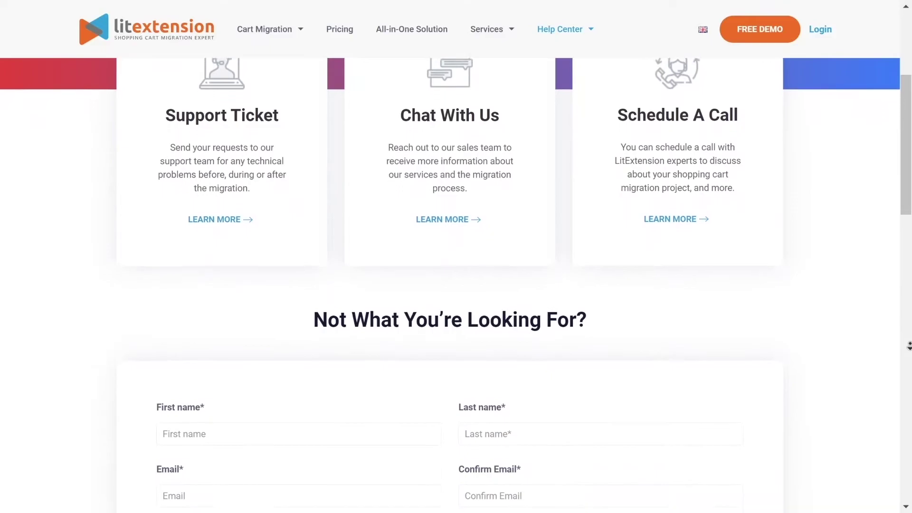
{"action": "scroll", "coordinate": [450, 262], "scroll_direction": "down", "scroll_amount": 4}
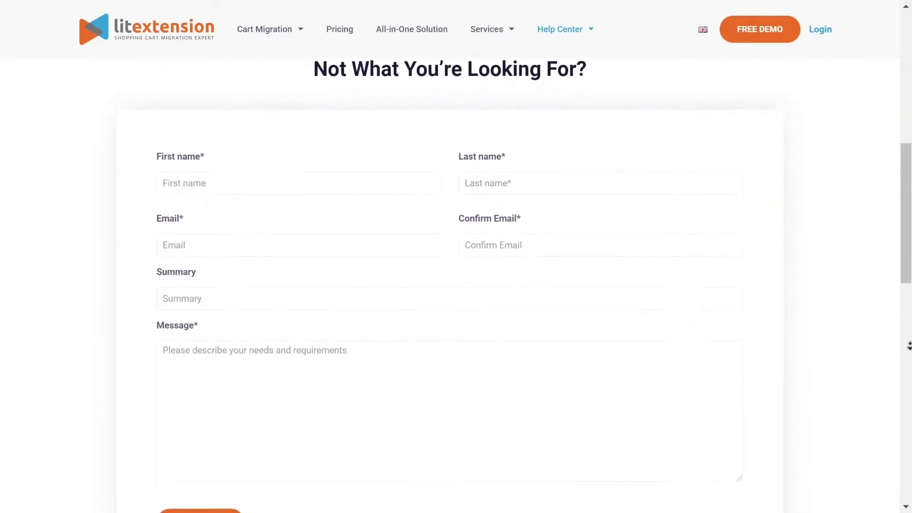